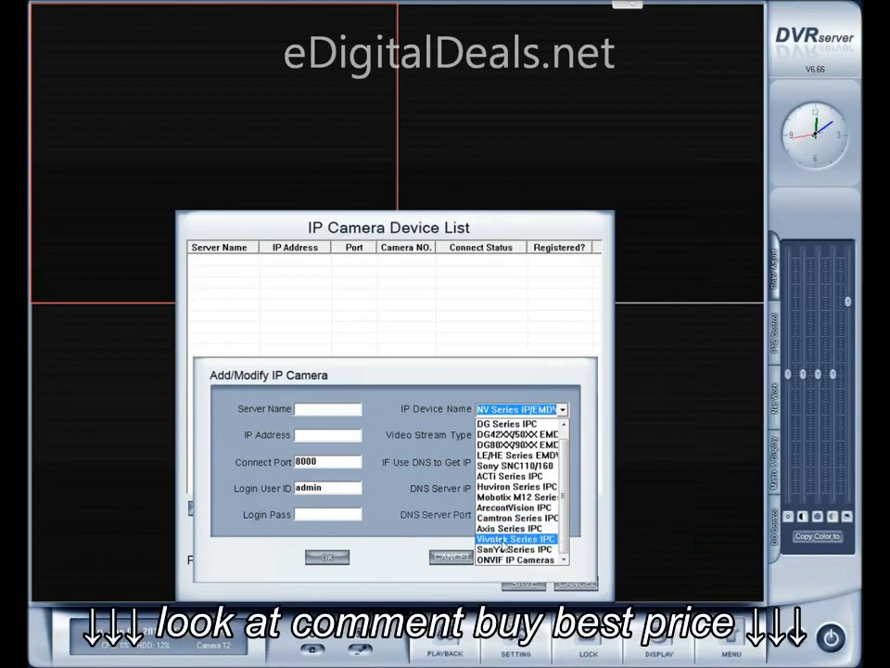
Add a Vivotek Series IPC camera with server name 154 and IP address 192.168.1.154, and save the device list
{"action": "left_click", "coordinate": [501, 539]}
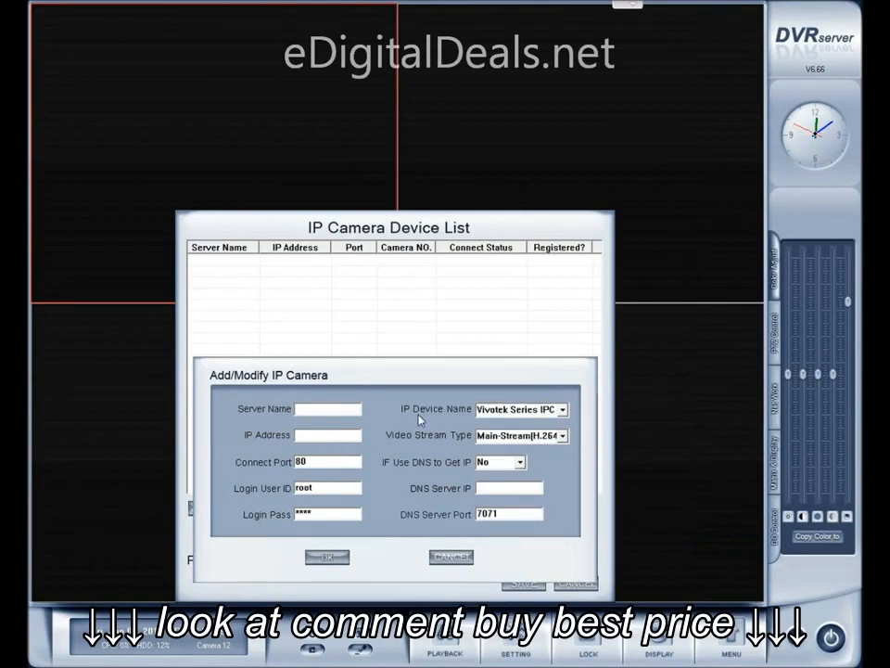
{"action": "type", "text": "1541"}
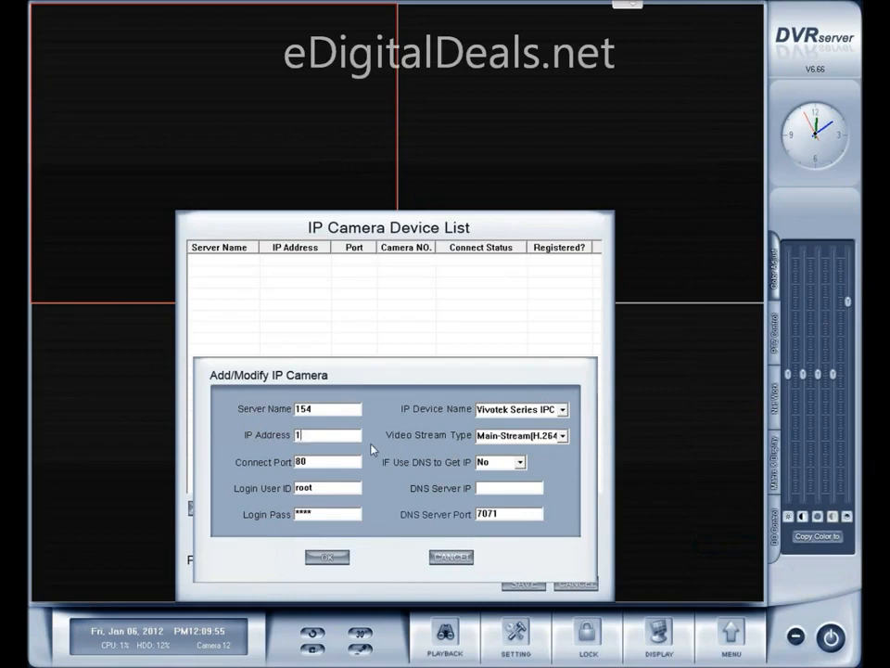
{"action": "type", "text": "92.168.1.154"}
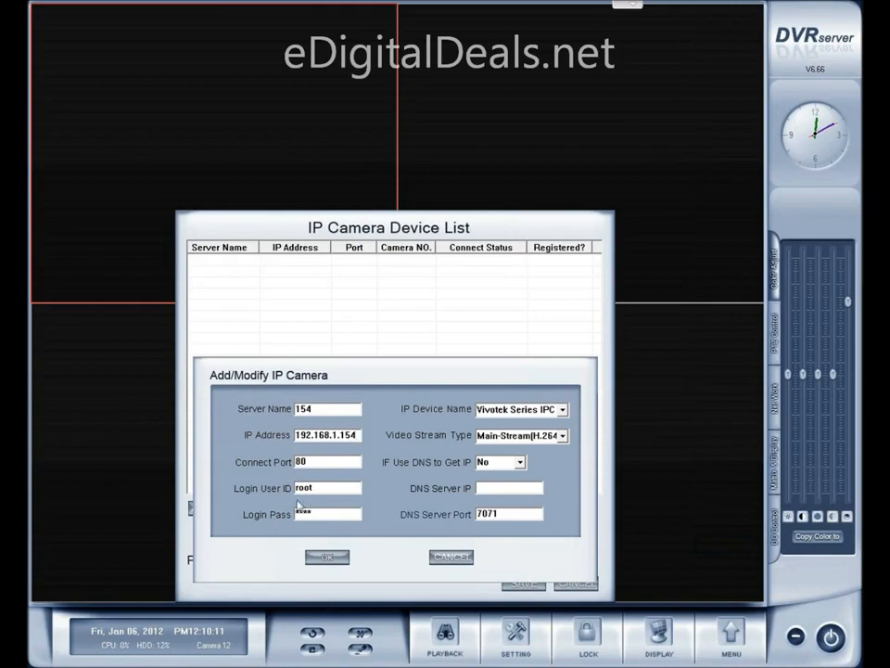
{"action": "left_click", "coordinate": [332, 557]}
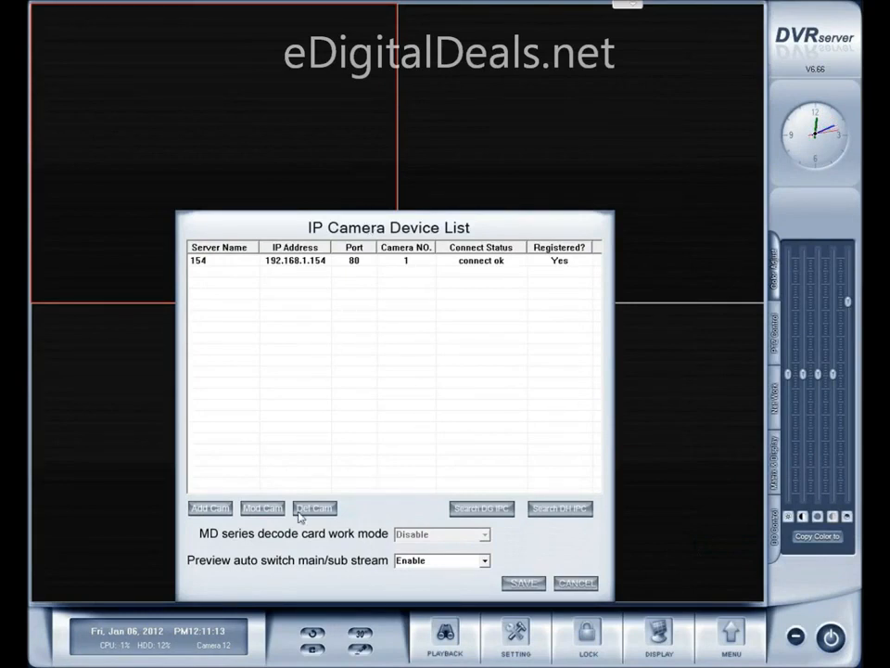
{"action": "left_click", "coordinate": [525, 585]}
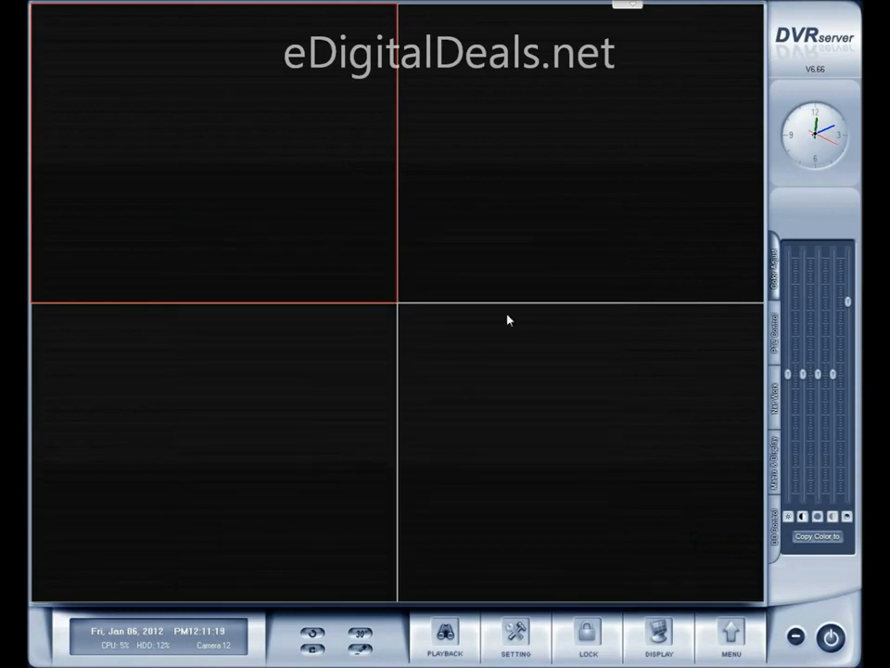
Switch to Installation Wizard 2 to look up the second camera's IP address, and return to DVR Server
{"action": "left_click", "coordinate": [731, 634]}
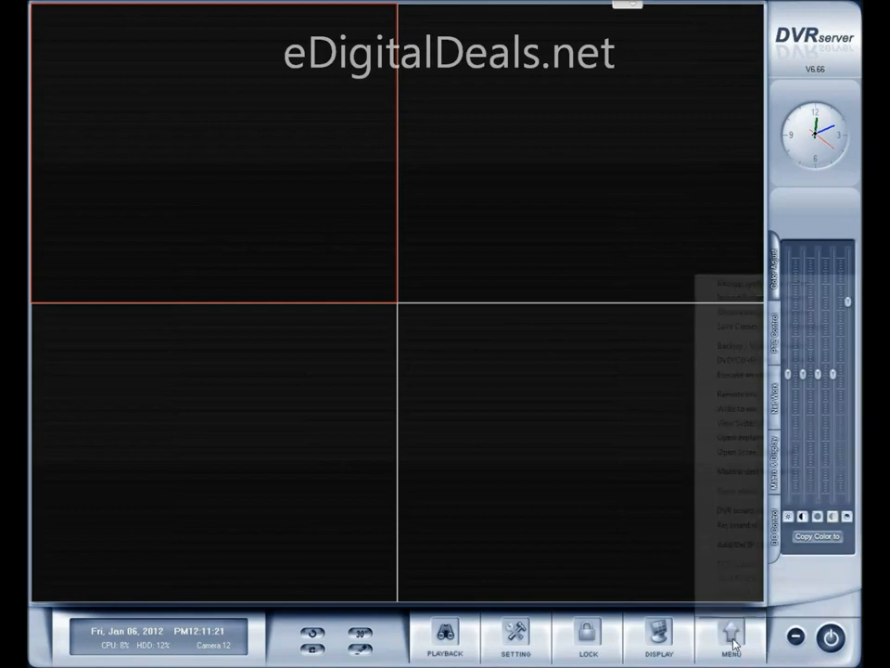
{"action": "left_click", "coordinate": [586, 513]}
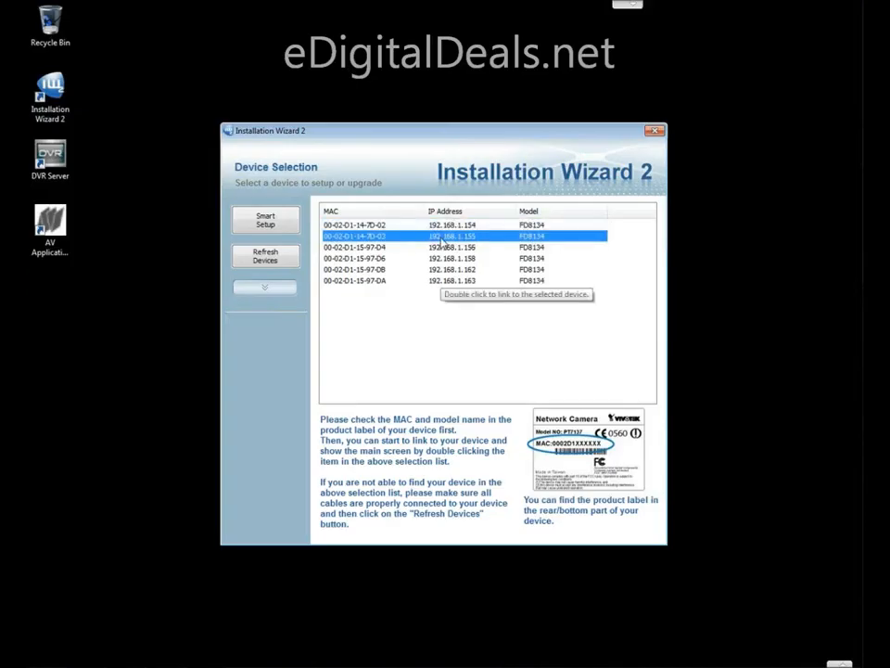
{"action": "mouse_move", "coordinate": [709, 666]}
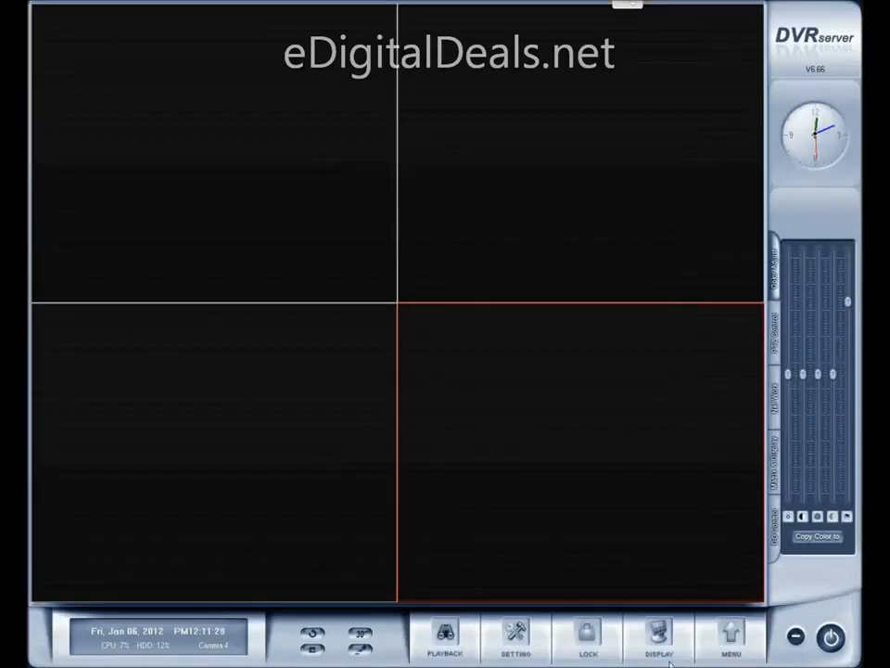
Add a second IP camera with server name 155 and IP address 192.168.1.155, and save the device list
{"action": "left_click", "coordinate": [722, 647]}
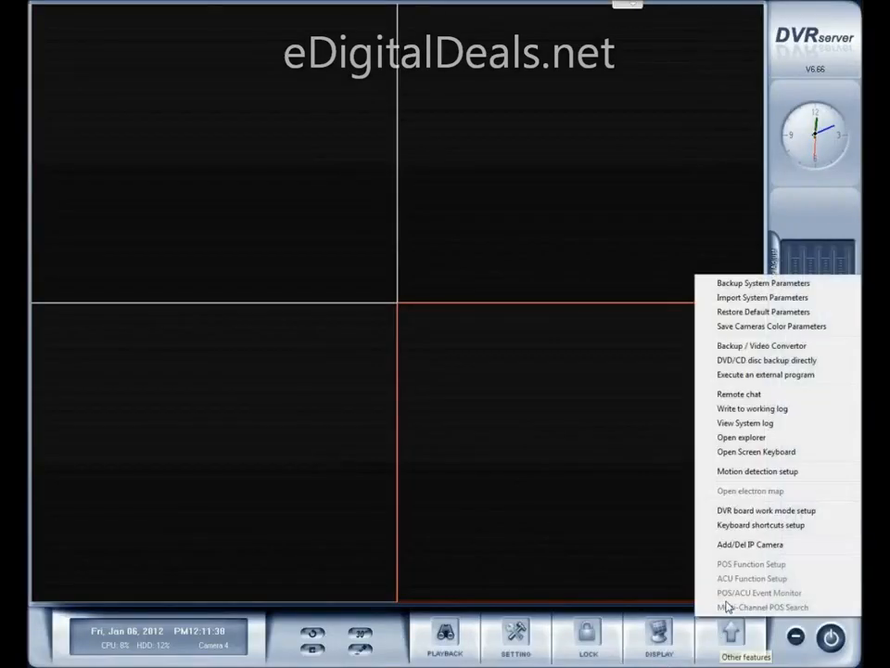
{"action": "left_click", "coordinate": [747, 545]}
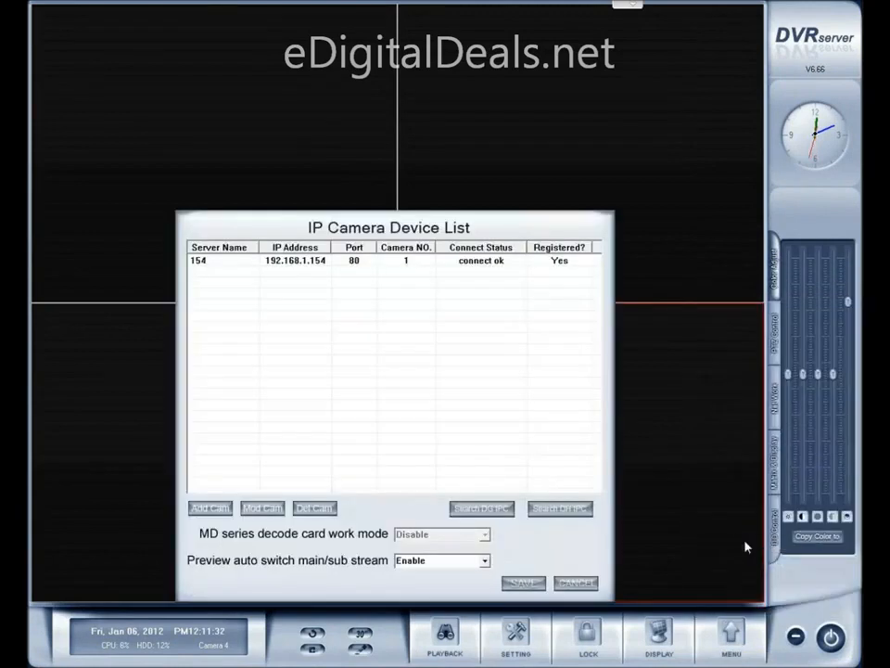
{"action": "left_click", "coordinate": [215, 511]}
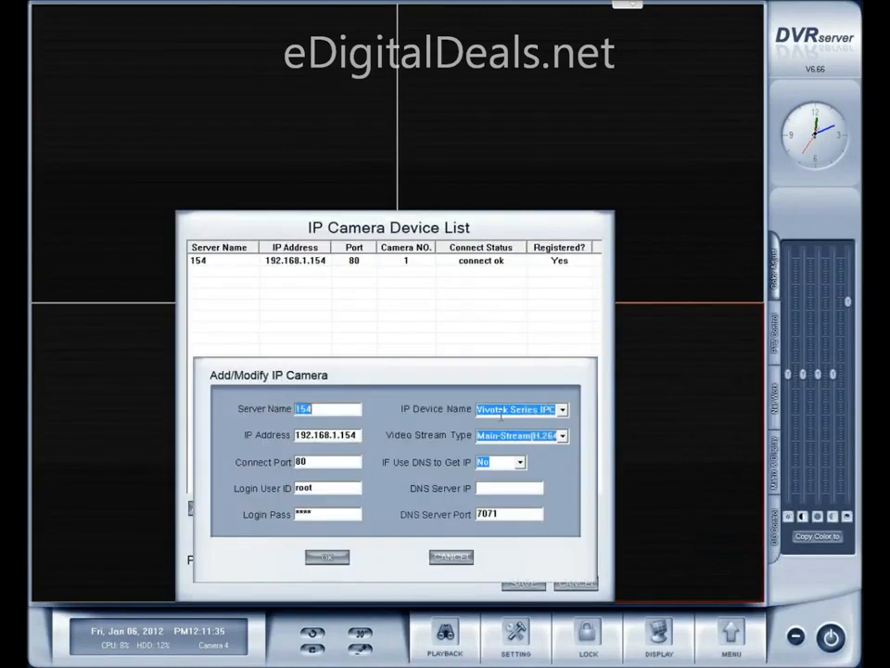
{"action": "left_click", "coordinate": [343, 409]}
{"action": "key", "text": "BackSpace"}
{"action": "type", "text": "55"}
{"action": "left_click", "coordinate": [328, 557]}
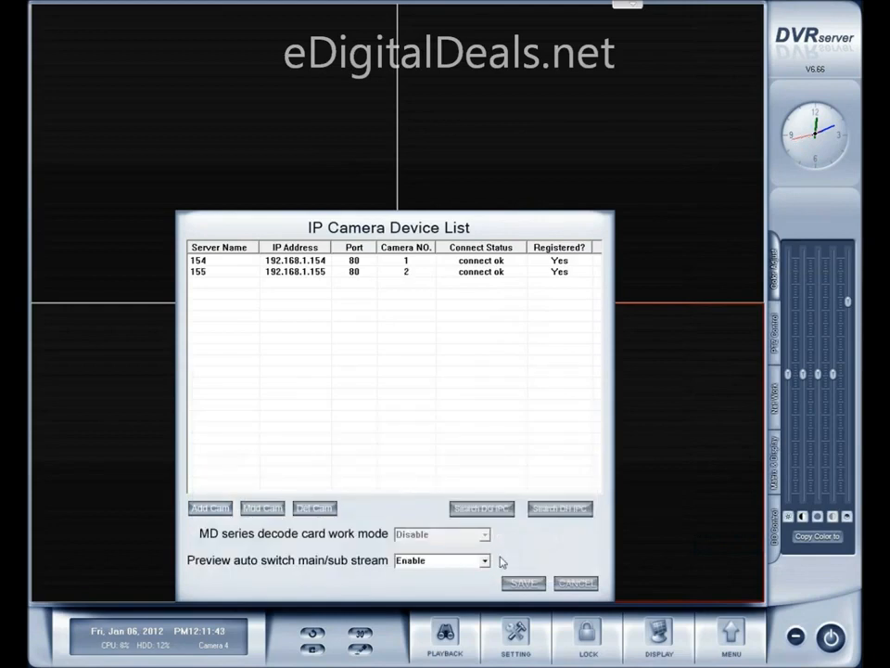
{"action": "left_click", "coordinate": [518, 586]}
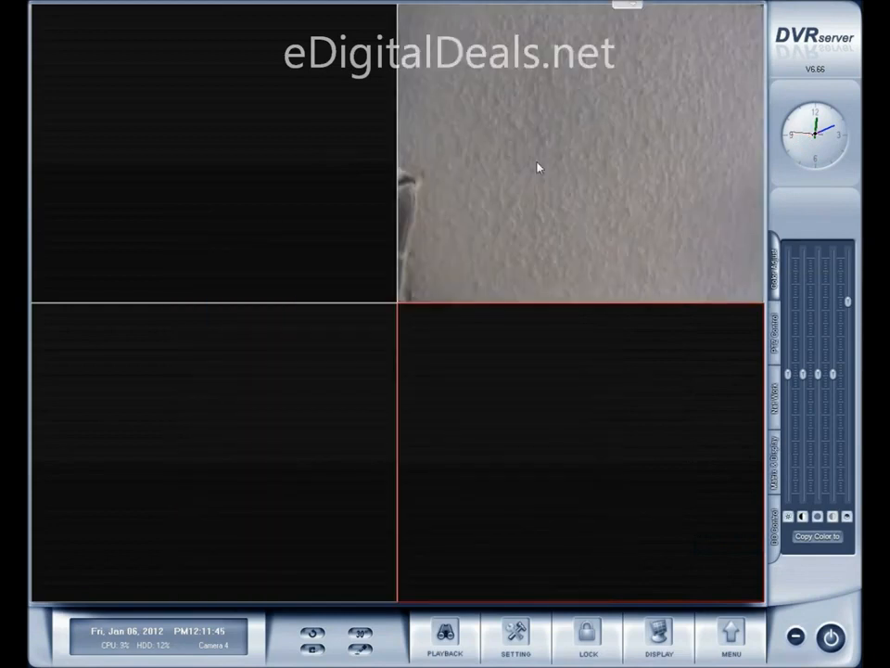
Look up the third camera's IP address in the Installation Wizard 2 device list, and return to DVR Server
{"action": "left_click", "coordinate": [731, 638]}
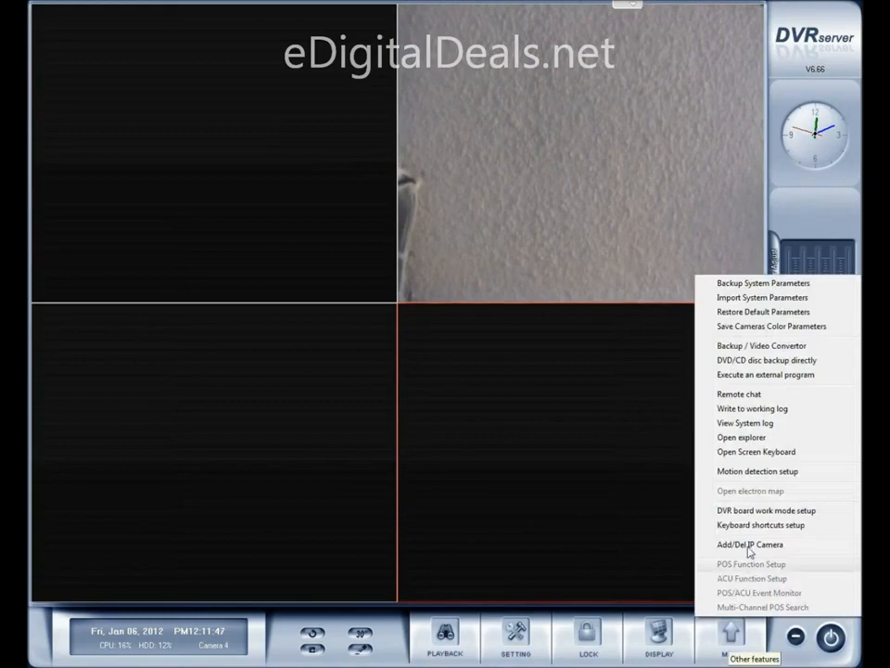
{"action": "left_click", "coordinate": [588, 521]}
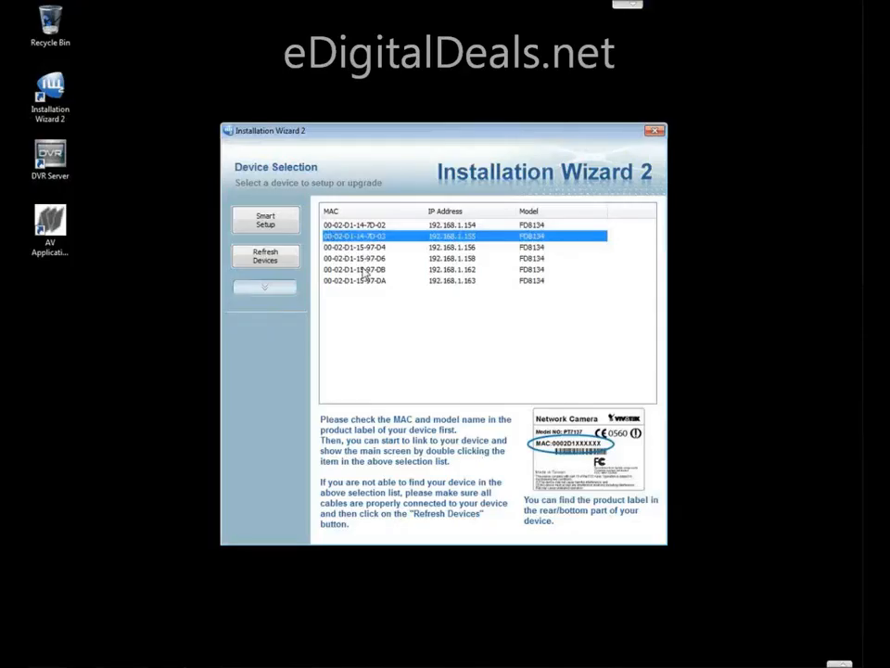
{"action": "left_click", "coordinate": [478, 249]}
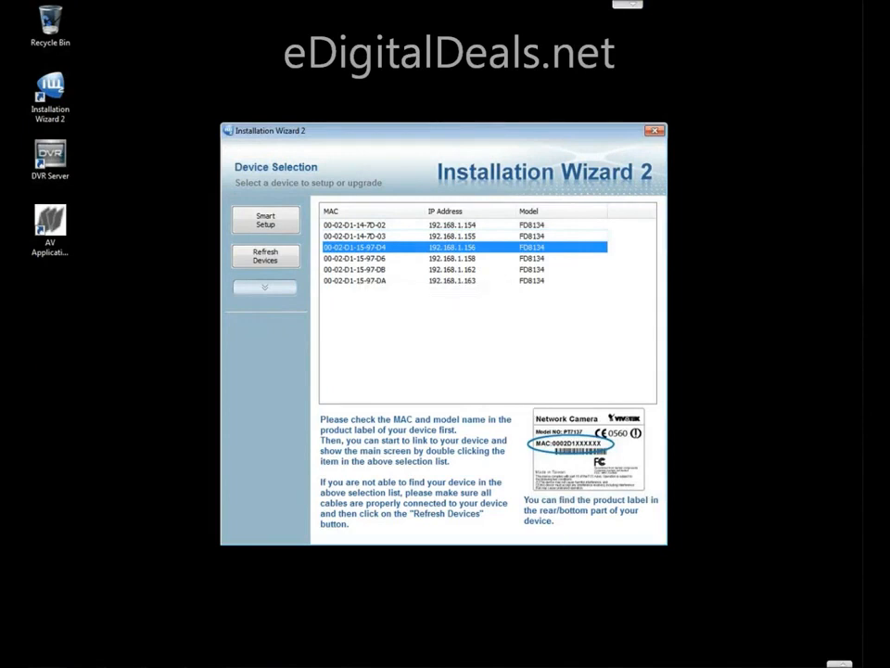
{"action": "mouse_move", "coordinate": [598, 665]}
{"action": "left_click", "coordinate": [165, 660]}
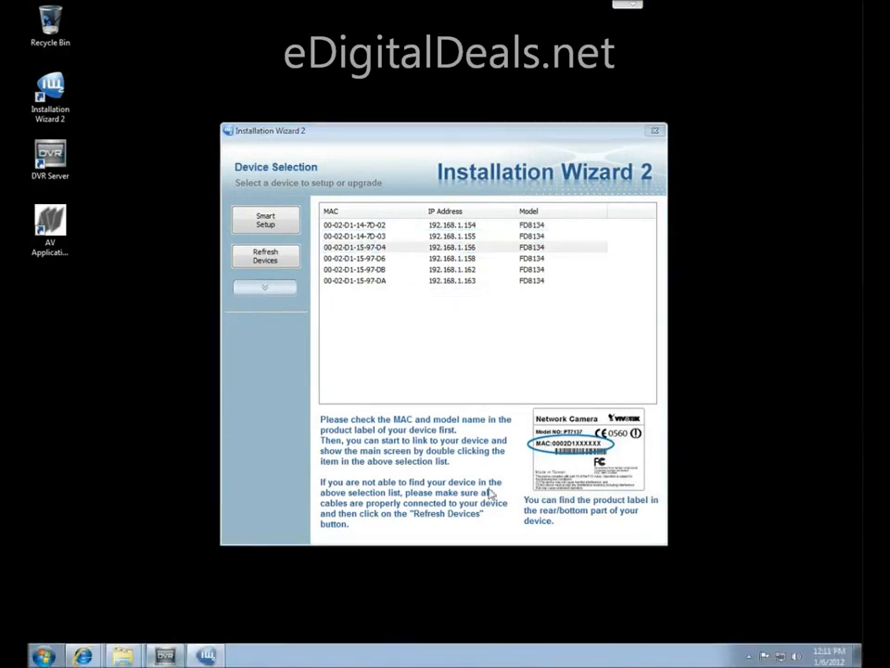
Add a third IP camera with server name 156 and IP address 192.168.1.156
{"action": "left_click", "coordinate": [247, 425]}
{"action": "left_click", "coordinate": [732, 632]}
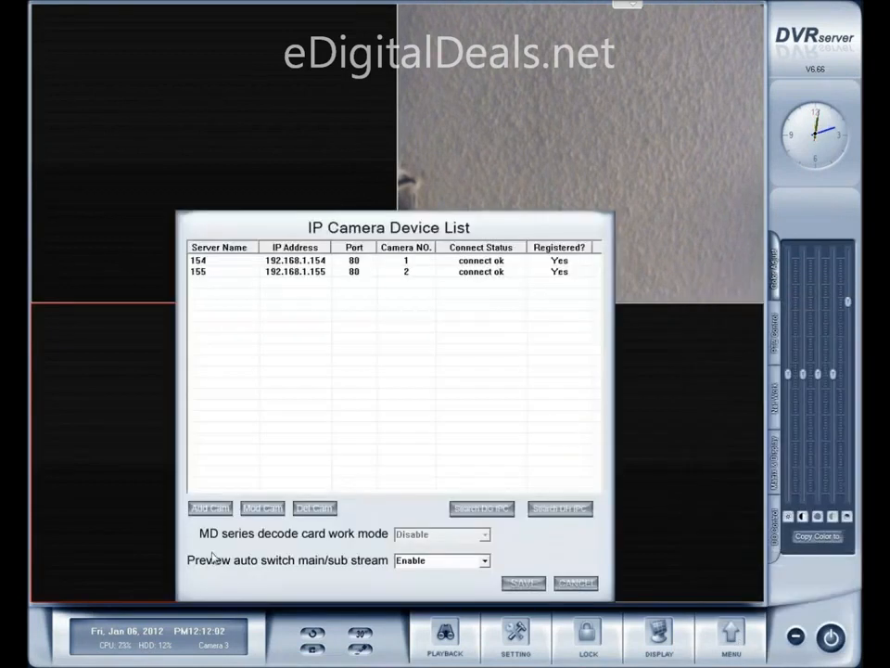
{"action": "left_click", "coordinate": [209, 509]}
{"action": "left_click", "coordinate": [328, 411]}
{"action": "key", "text": "BackSpace"}
{"action": "type", "text": "6"}
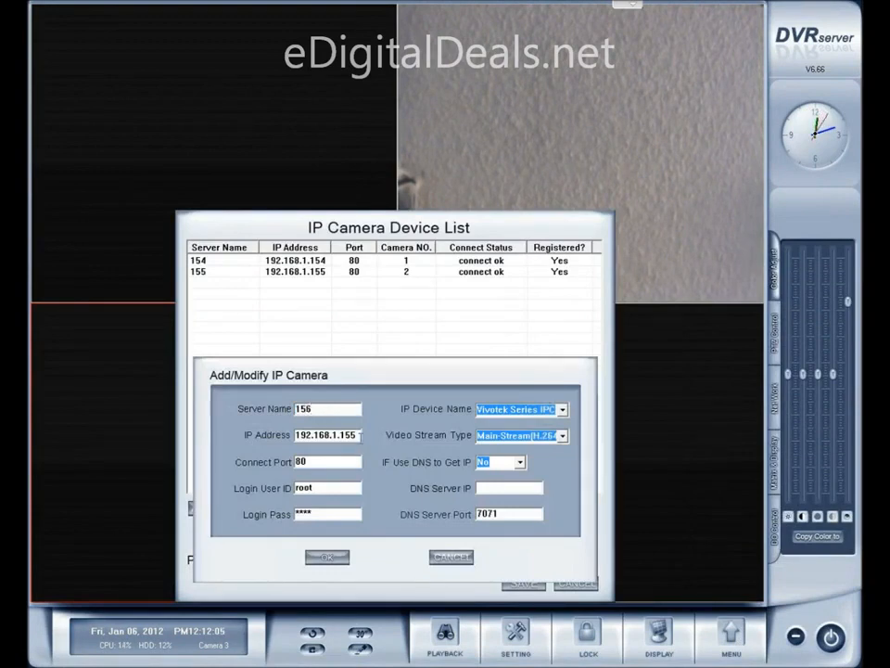
{"action": "left_click", "coordinate": [360, 435]}
{"action": "key", "text": "BackSpace"}
{"action": "type", "text": "6"}
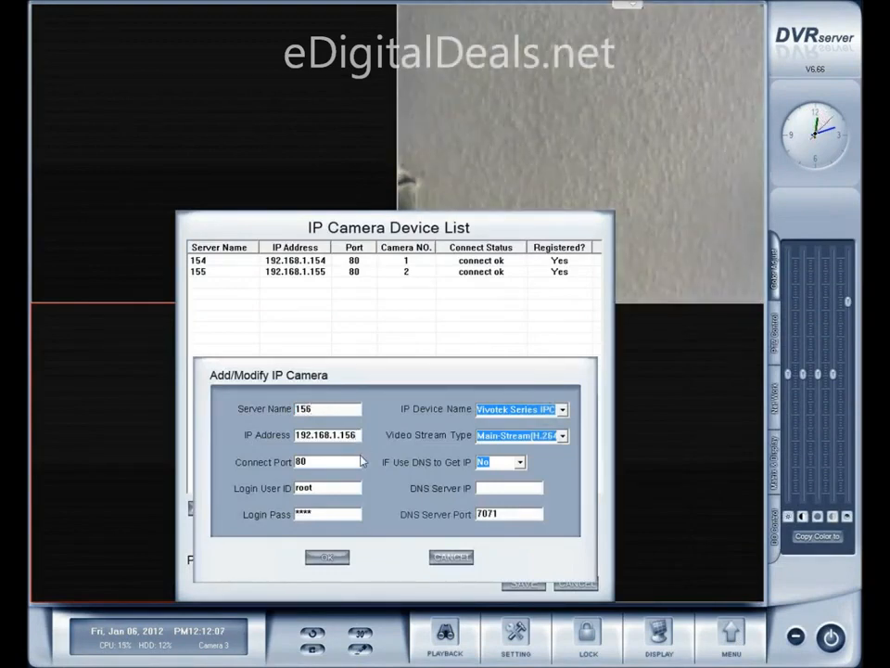
{"action": "left_click", "coordinate": [327, 557]}
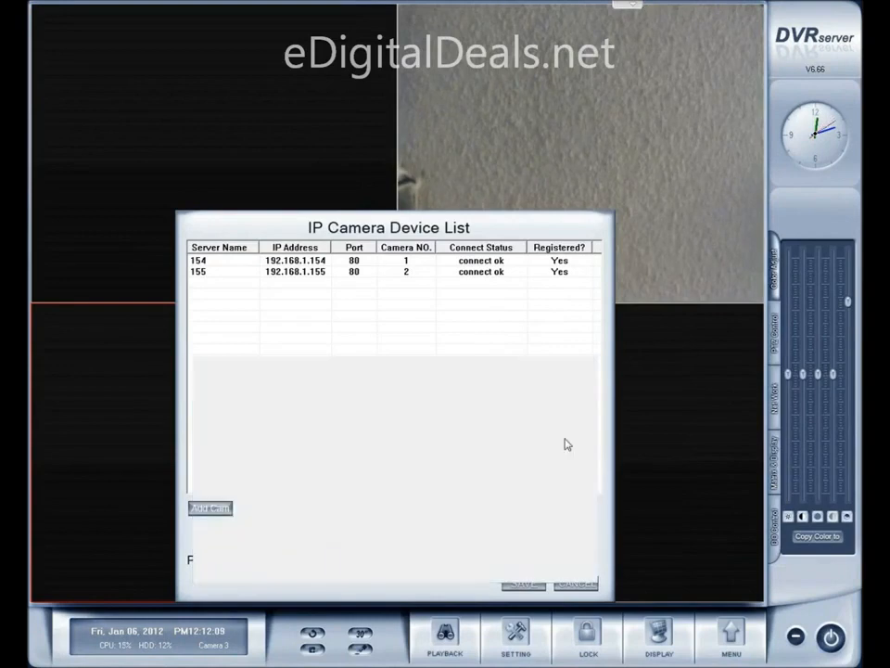
Add a fourth IP camera with server name 158 and IP address 192.168.1.158, and save the device list
{"action": "left_click", "coordinate": [213, 509]}
{"action": "left_click", "coordinate": [329, 409]}
{"action": "key", "text": "BackSpace"}
{"action": "type", "text": "8"}
{"action": "left_click", "coordinate": [359, 435]}
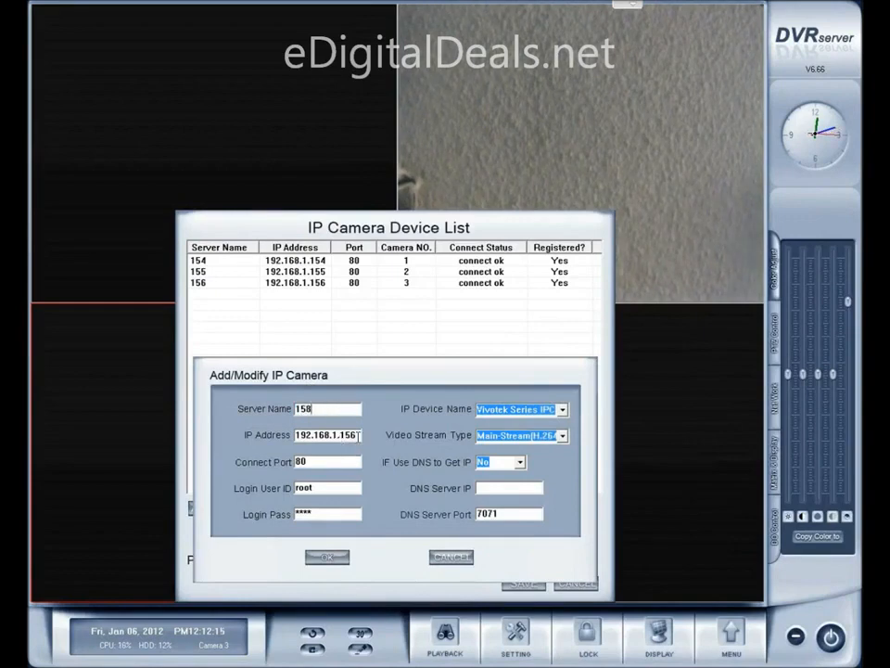
{"action": "key", "text": "BackSpace"}
{"action": "type", "text": "8"}
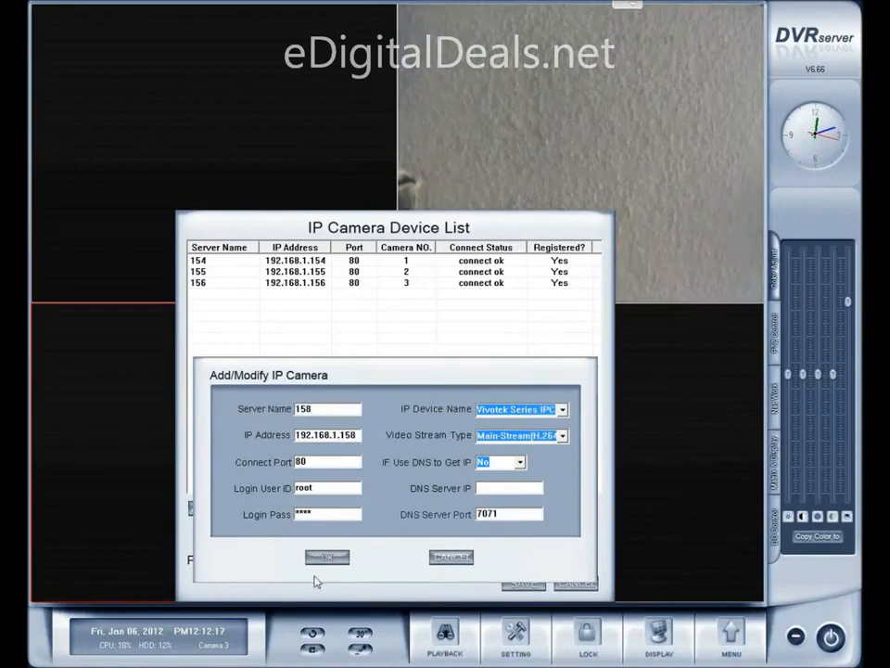
{"action": "left_click", "coordinate": [322, 560]}
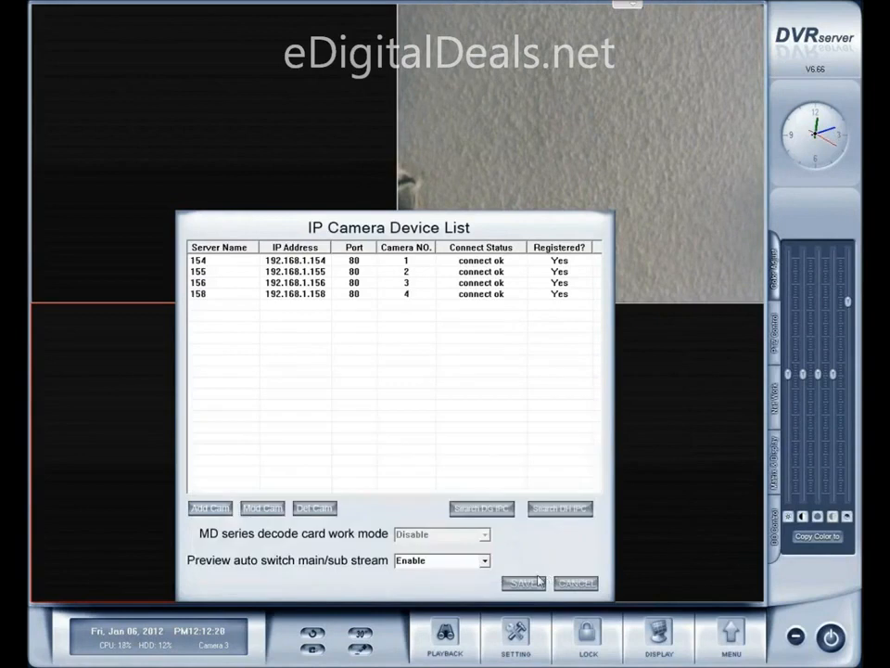
{"action": "left_click", "coordinate": [525, 585]}
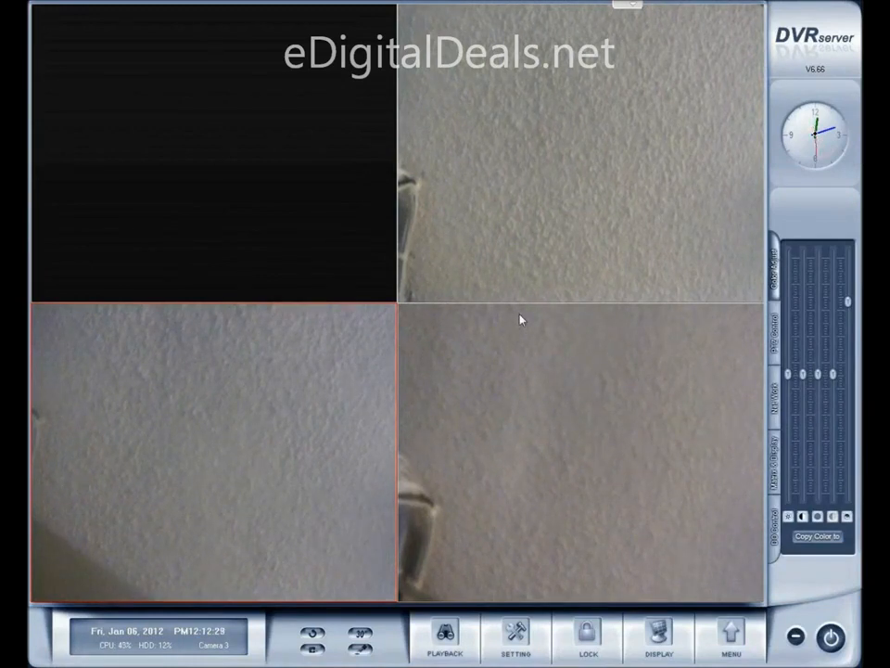
Set Group01's recording schedule to Normal Rec. for all hours from Sunday to Saturday, and save the camera setup
{"action": "left_click", "coordinate": [512, 636]}
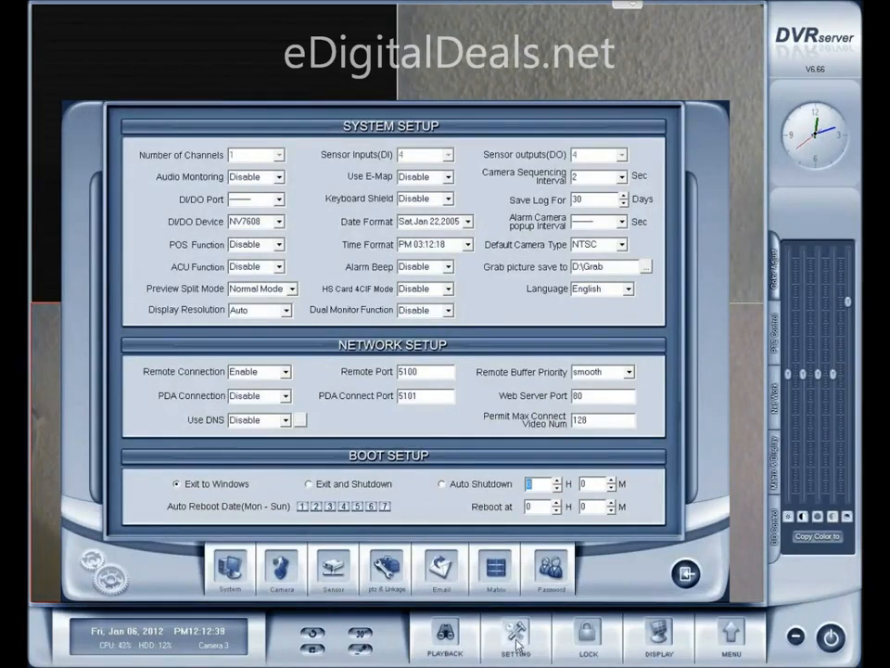
{"action": "left_click", "coordinate": [281, 568]}
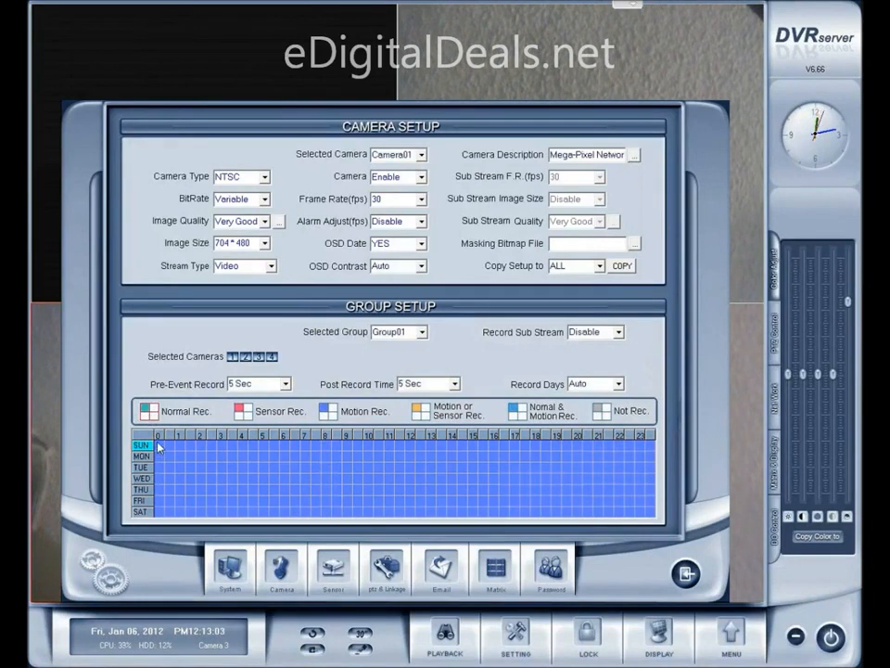
{"action": "left_click_drag", "start_coordinate": [160, 447], "coordinate": [653, 514]}
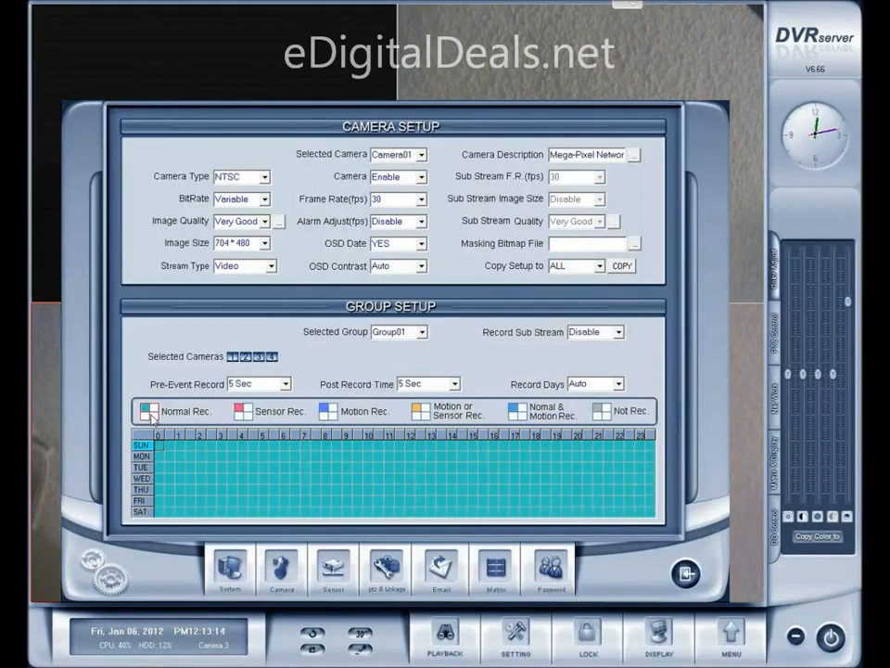
{"action": "left_click", "coordinate": [692, 578]}
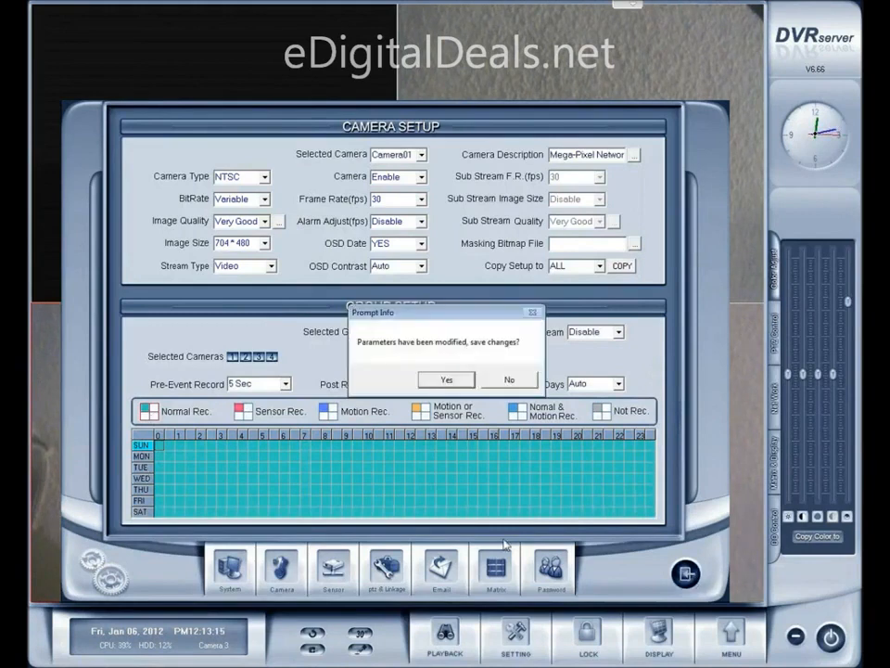
{"action": "left_click", "coordinate": [430, 379]}
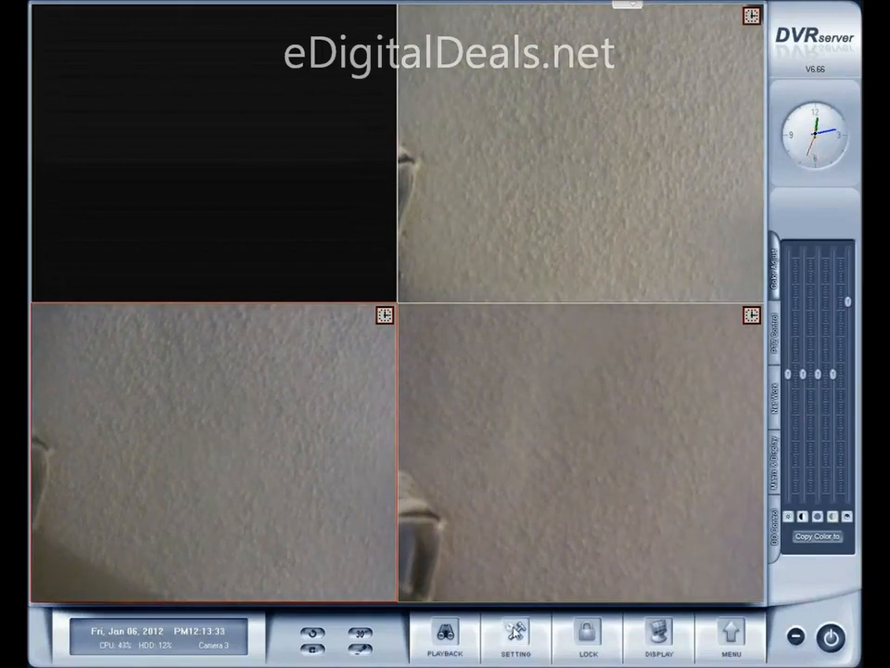
Set Group01's recording schedule to Motion Rec. for all hours from Sunday to Saturday, and save the camera setup
{"action": "left_click", "coordinate": [516, 633]}
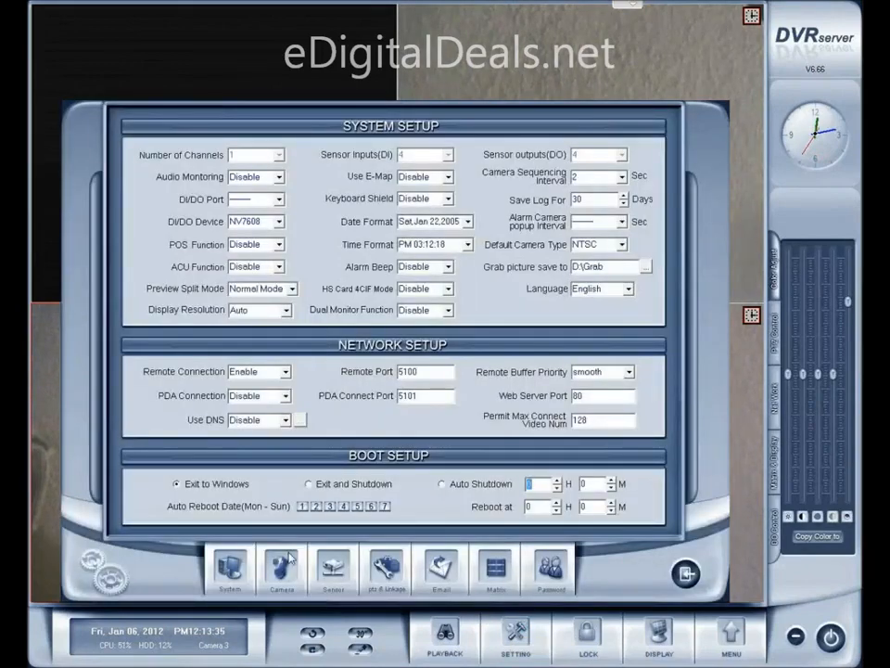
{"action": "left_click", "coordinate": [277, 566]}
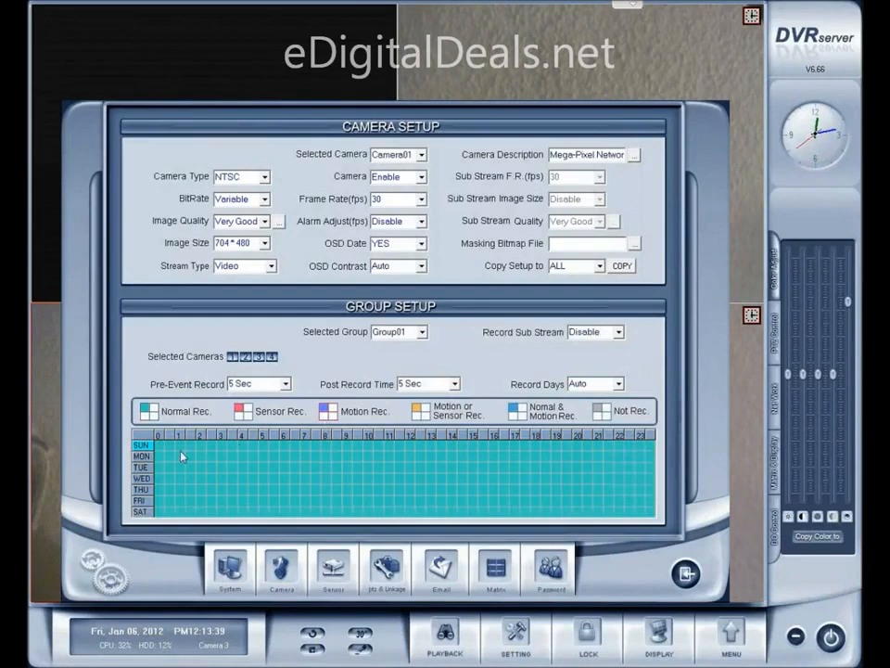
{"action": "mouse_move", "coordinate": [173, 452]}
{"action": "left_mouse_down"}
{"action": "mouse_move", "coordinate": [364, 512]}
{"action": "mouse_move", "coordinate": [652, 513]}
{"action": "left_mouse_up"}
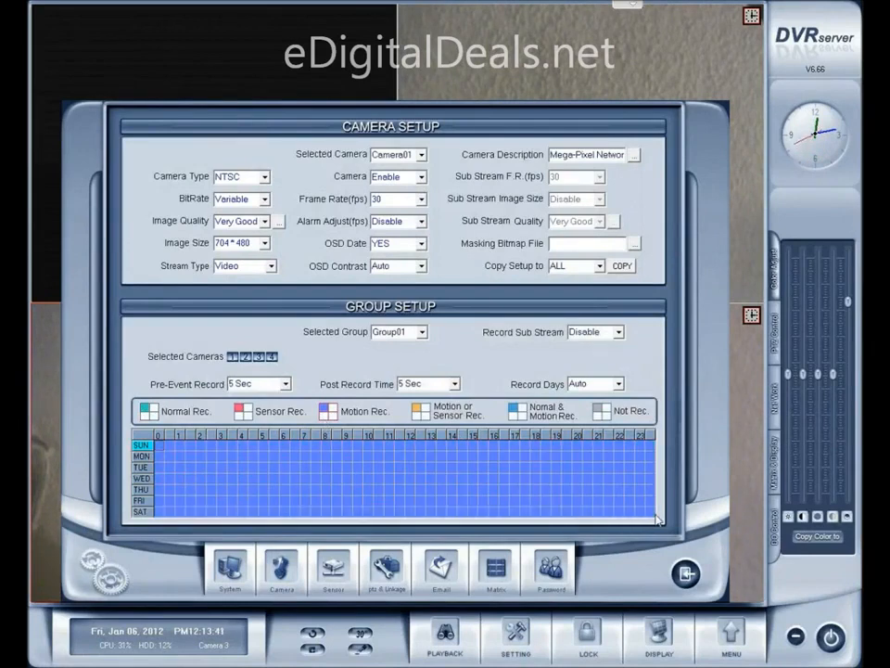
{"action": "left_click", "coordinate": [683, 574]}
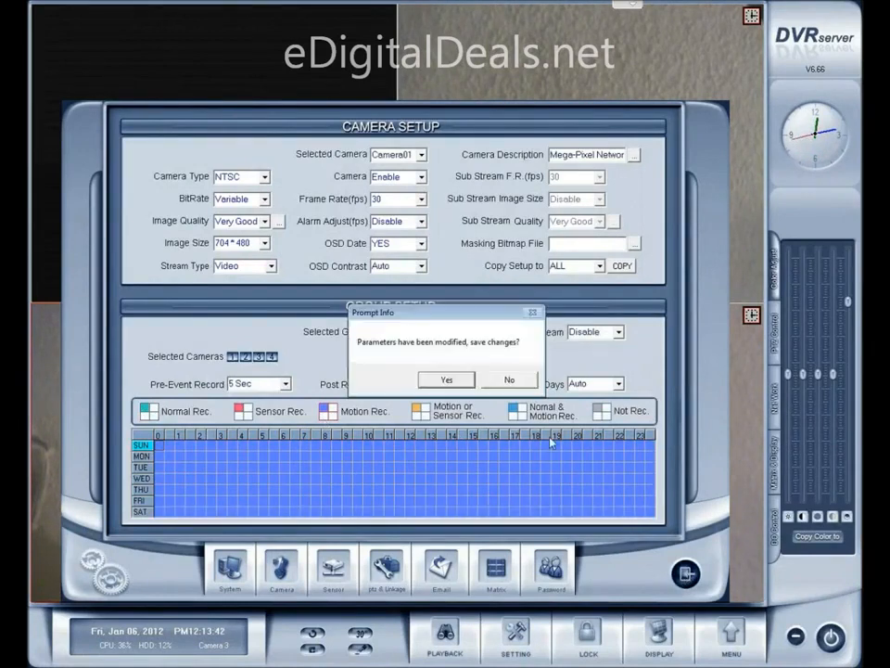
{"action": "left_click", "coordinate": [449, 379]}
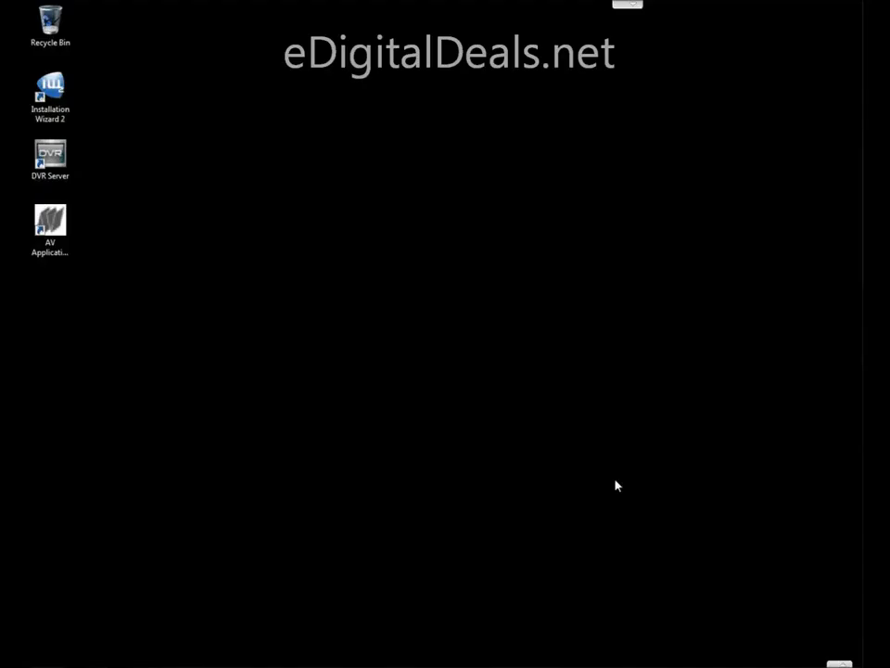
Launch Installation Wizard 2 from the desktop to scan the network for cameras
{"action": "double_click", "coordinate": [50, 91]}
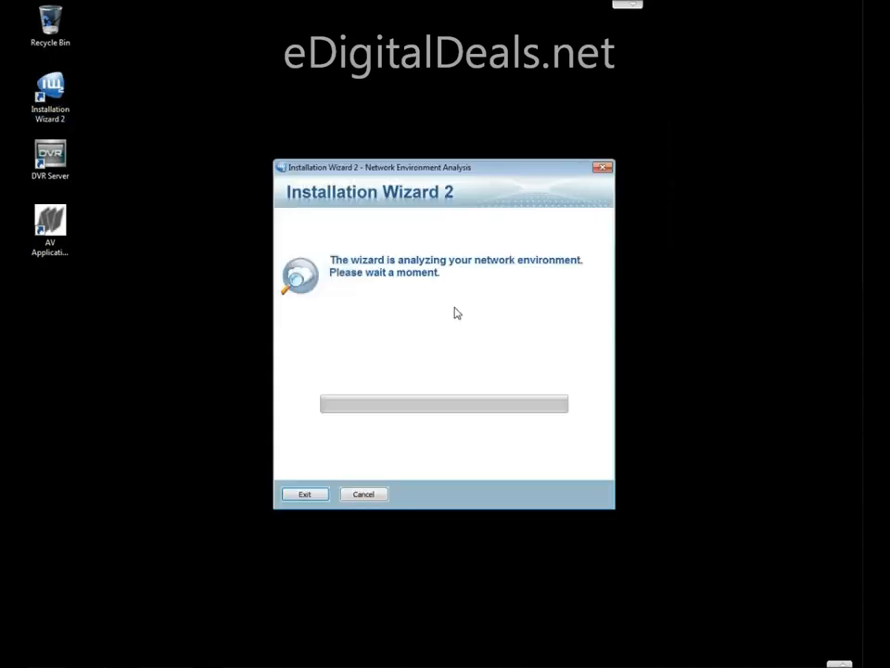